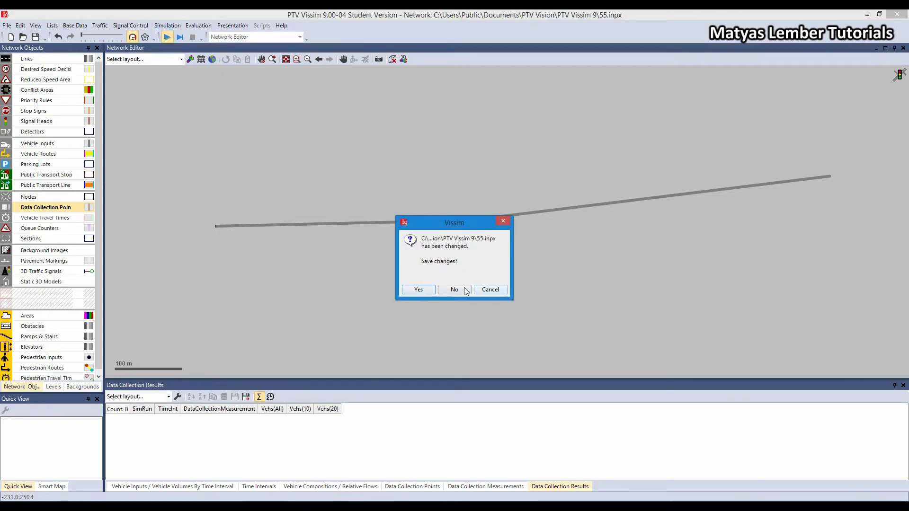
- Dismiss the save prompt and examine the volume of the vehicle input at the start of the link
left_click(489, 290)
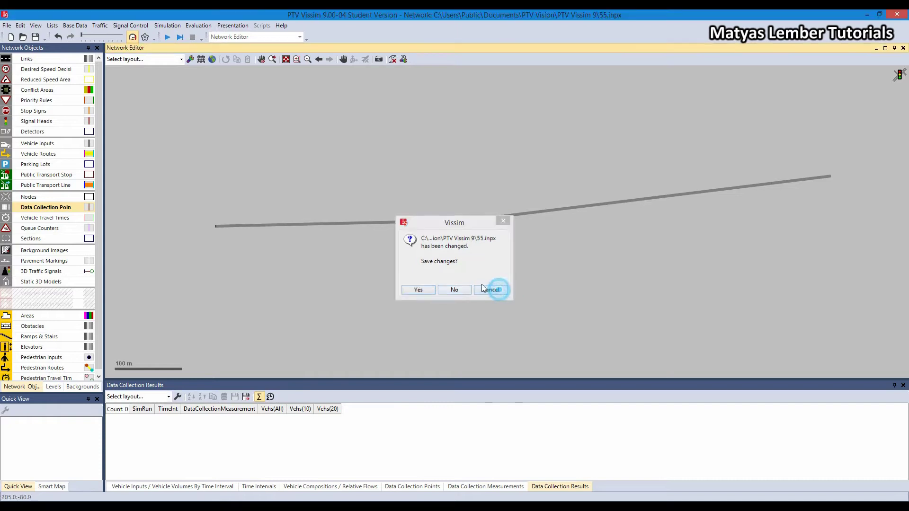
left_click_drag(309, 251, 358, 228)
scroll(262, 206, "up", 4)
left_click(281, 202)
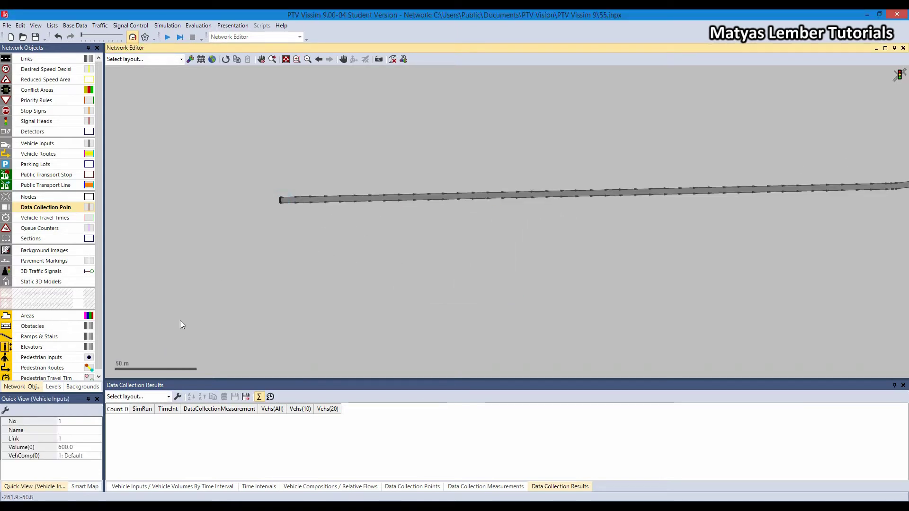
left_click(78, 448)
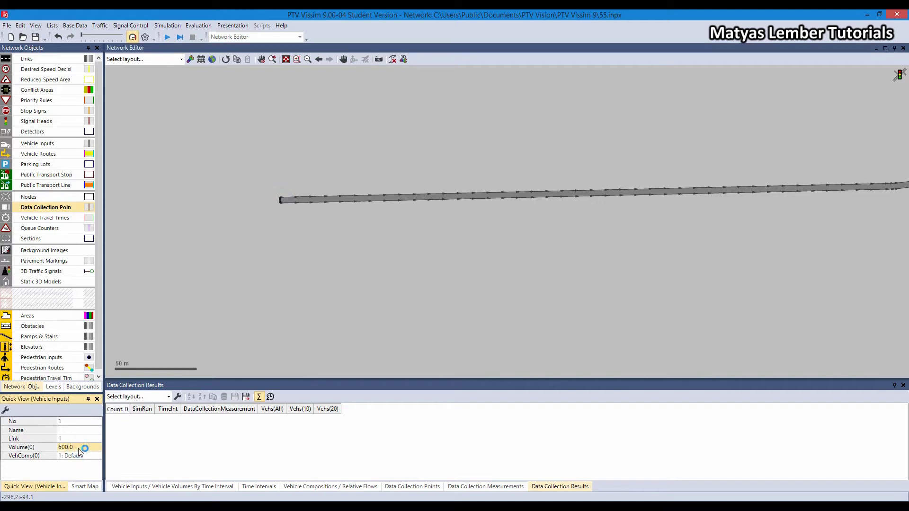
- Review the start times of the two vehicle input time intervals
left_click(258, 486)
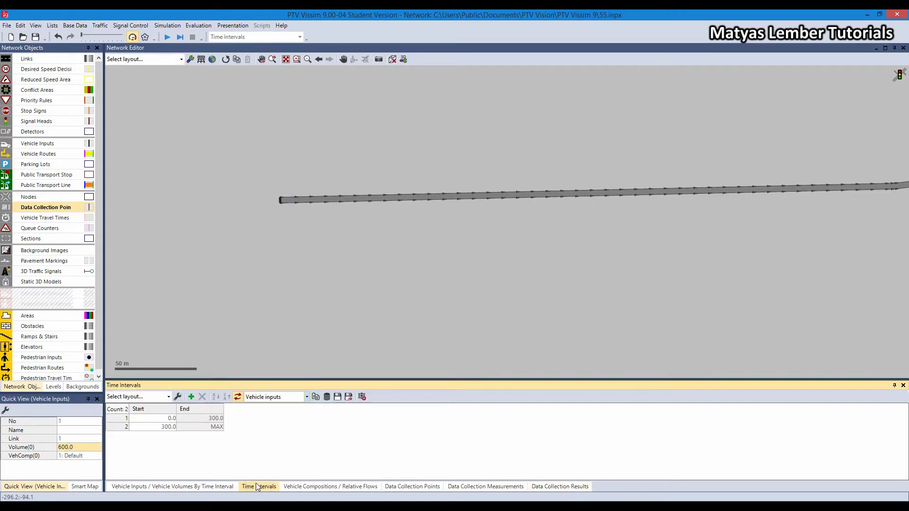
left_click(172, 418)
left_click(169, 428)
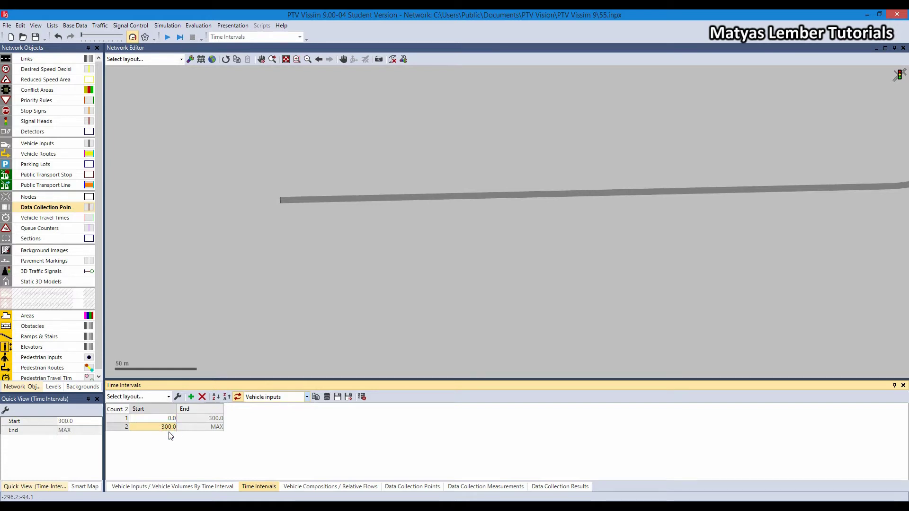
left_click(276, 294)
- Examine the position of the data collection point near the downstream end of the link
left_click_drag(441, 261, 248, 292)
scroll(184, 288, "down", 2)
scroll(180, 279, "down", 1)
left_click_drag(446, 273, 357, 283)
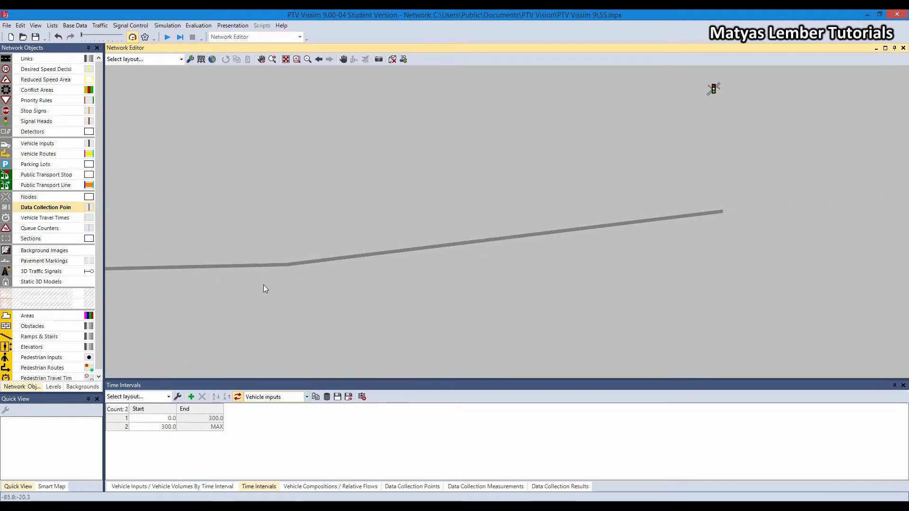
scroll(650, 226, "up", 5)
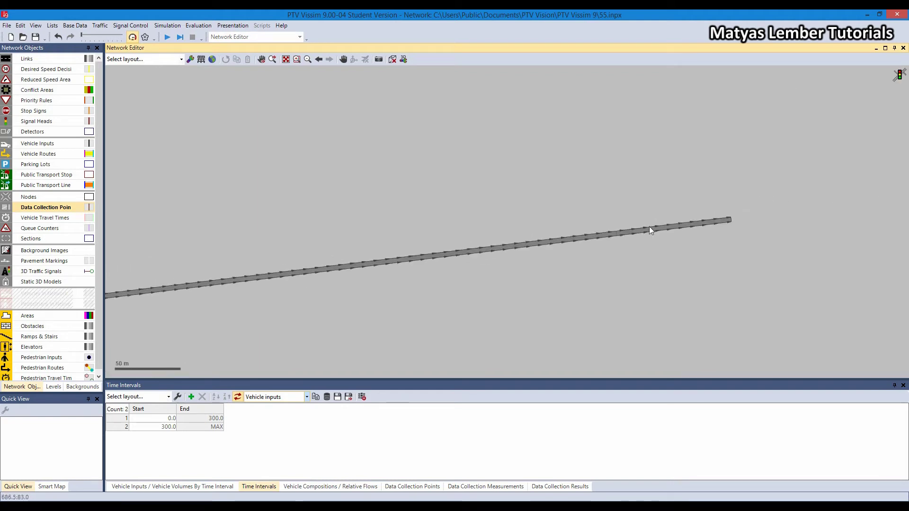
left_click(544, 247)
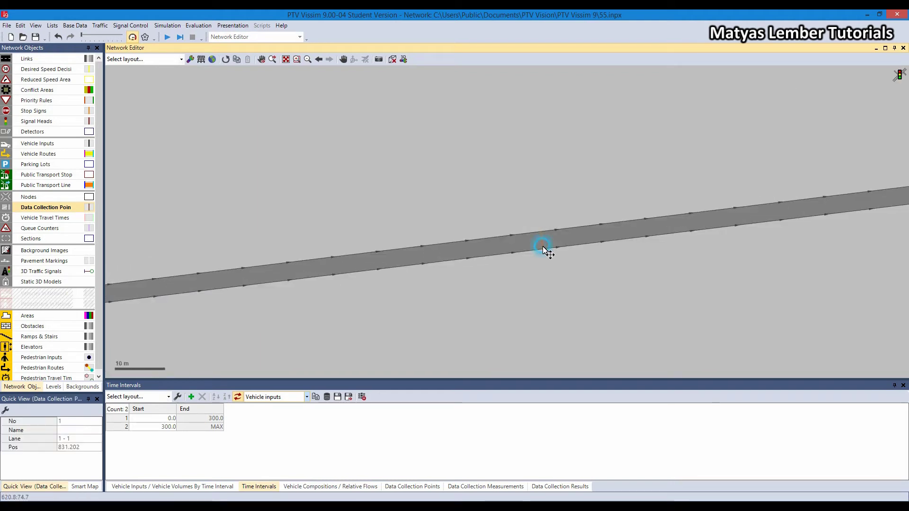
left_click(553, 271)
scroll(554, 270, "down", 2)
scroll(650, 239, "down", 5)
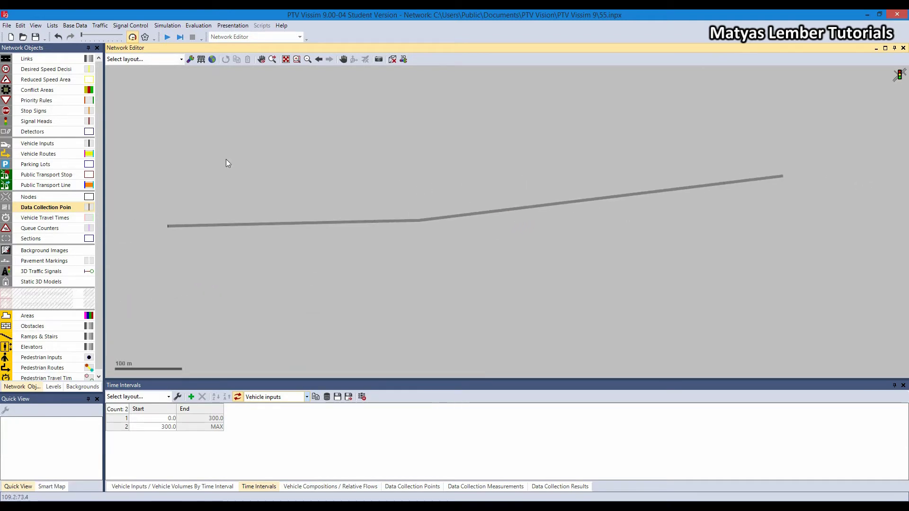
- Measure the approximate road distance from the vehicle input to the data collection point with a temporary link, and discard the link
left_click(28, 58)
left_click(169, 218)
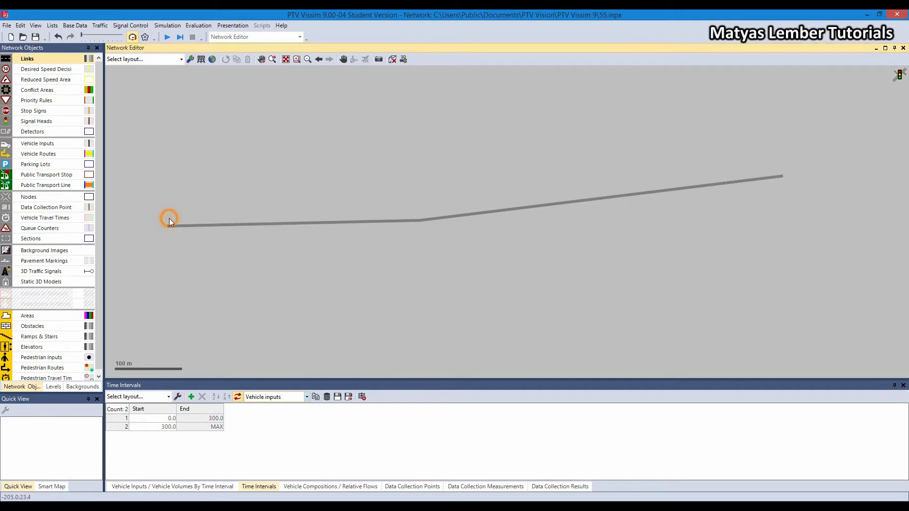
left_click_drag(285, 211, 728, 175)
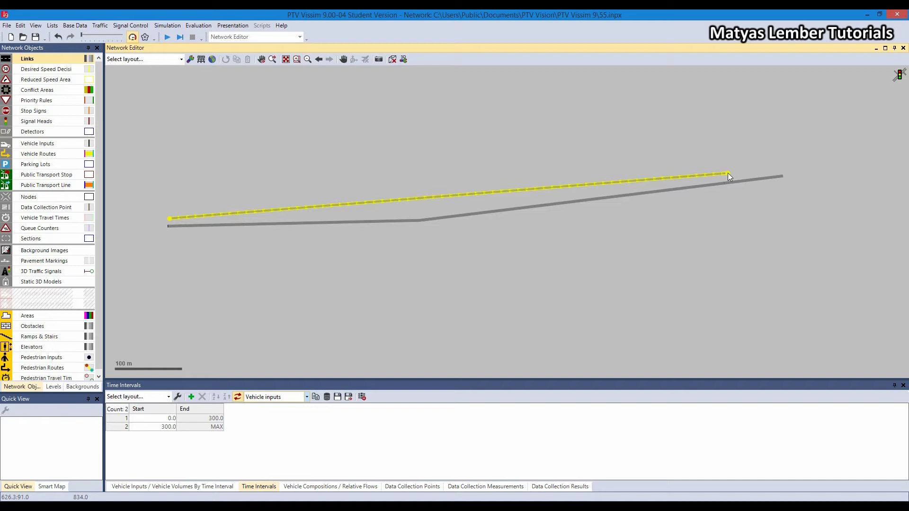
left_click_drag(728, 173, 729, 172)
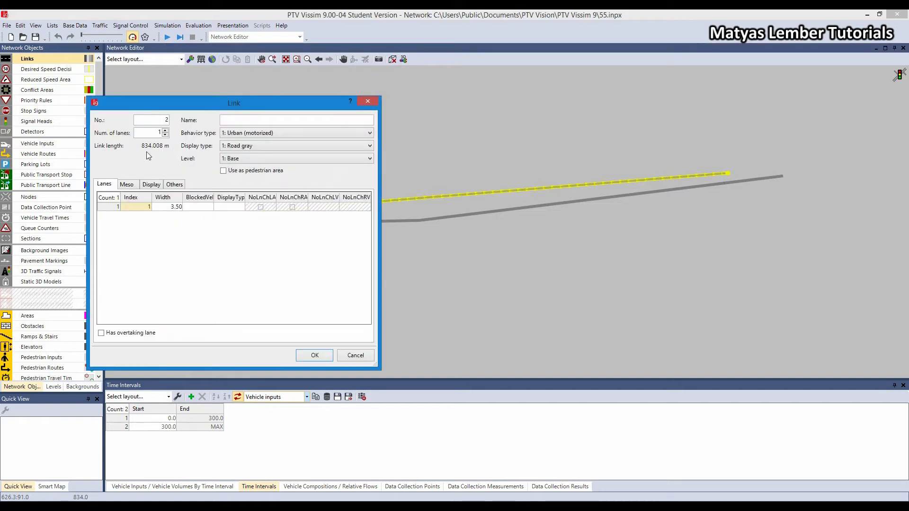
left_click(356, 358)
- Review the data collections time range and interval in the evaluation configuration, and leave it without saving changes
left_click(166, 37)
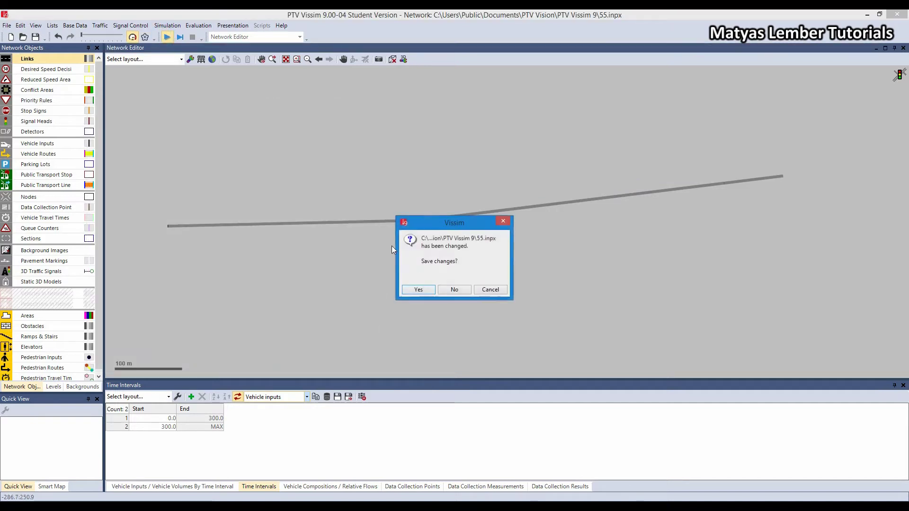
left_click(489, 289)
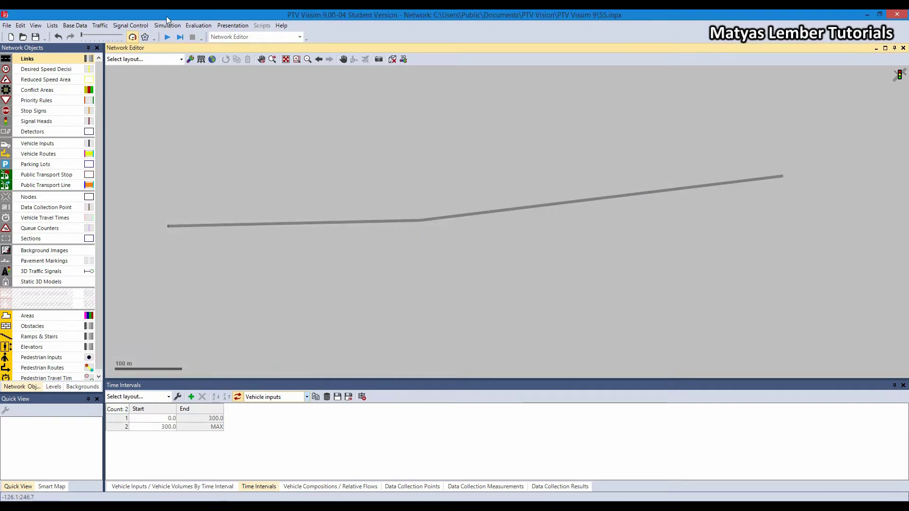
left_click(198, 25)
left_click(347, 158)
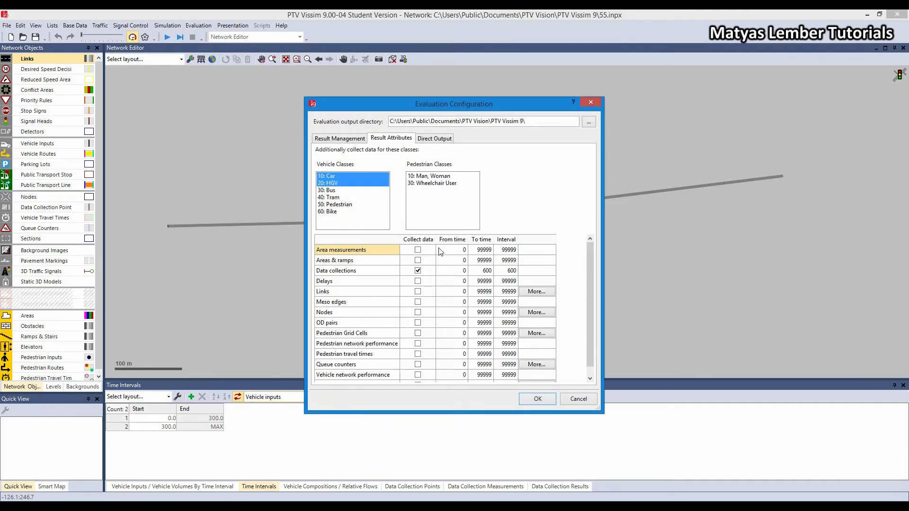
left_click(485, 272)
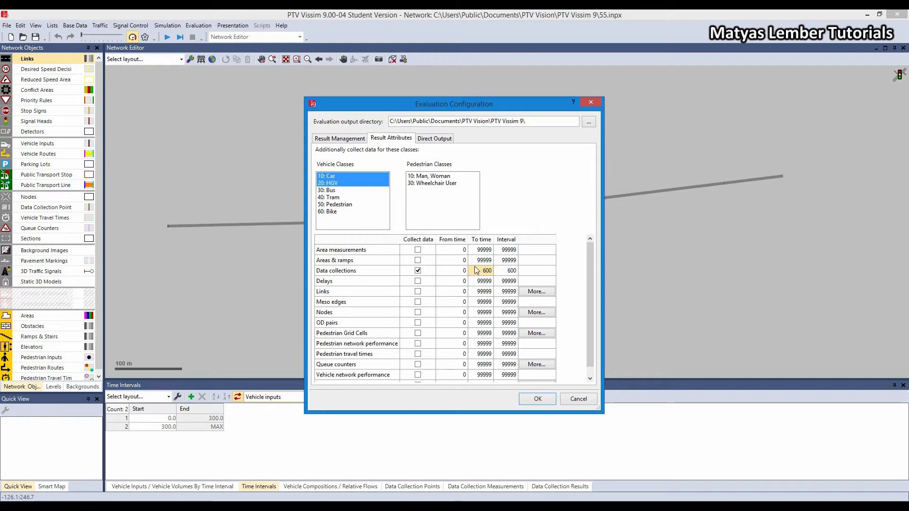
left_click(579, 399)
- Add a volume entry for the 300-MAX time interval to the vehicle input on link 1
left_click(173, 427)
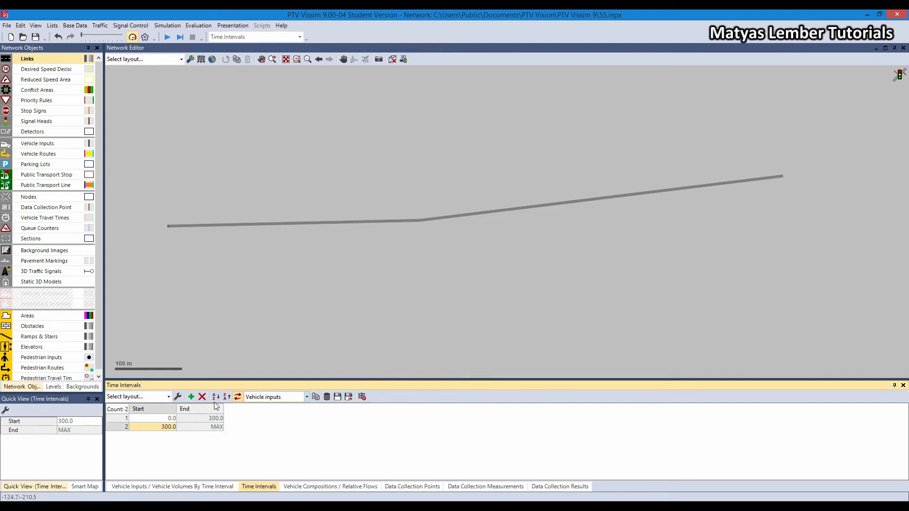
left_click(232, 486)
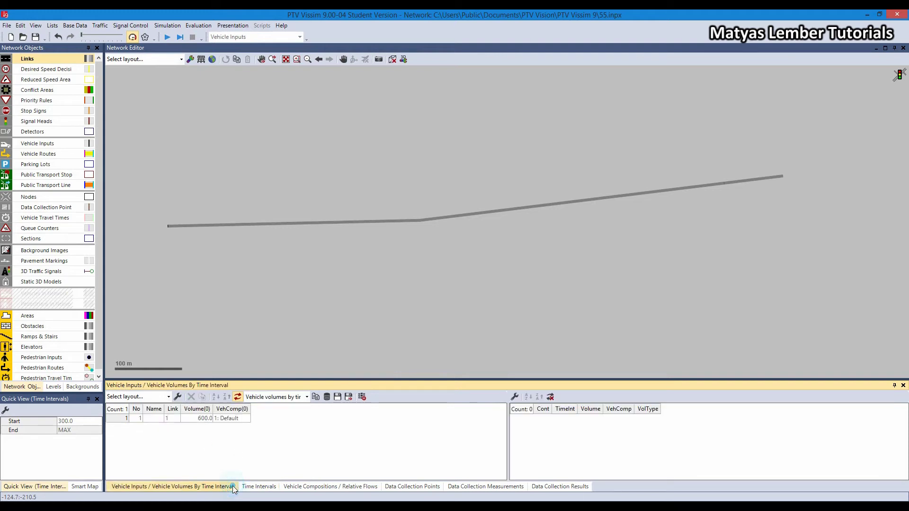
left_click(127, 418)
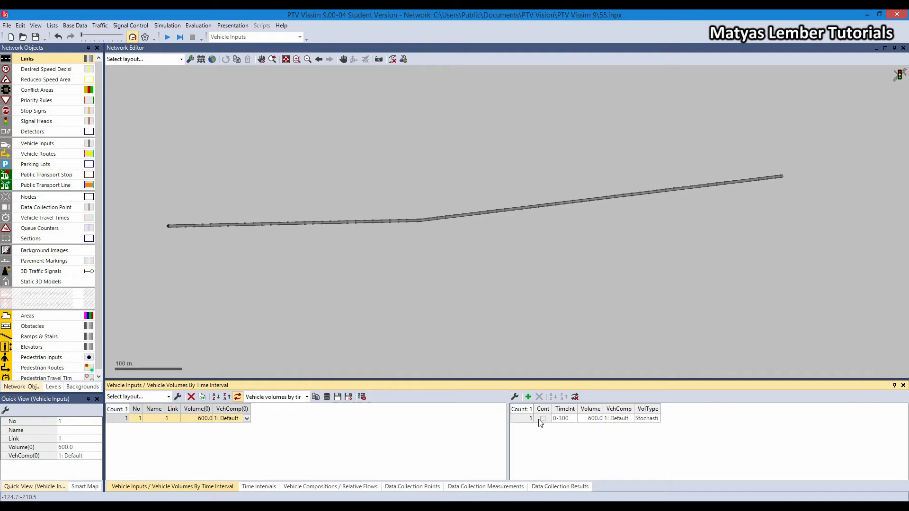
left_click(573, 419)
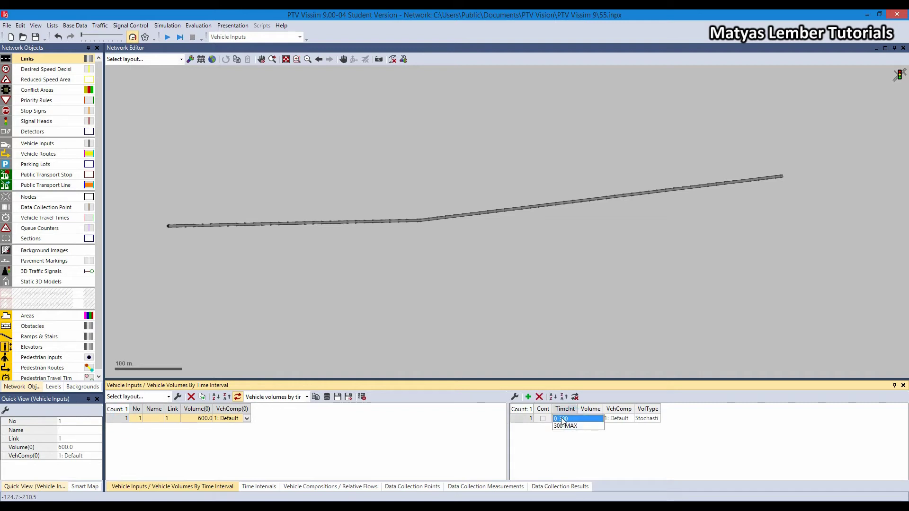
left_click(563, 419)
left_click(528, 397)
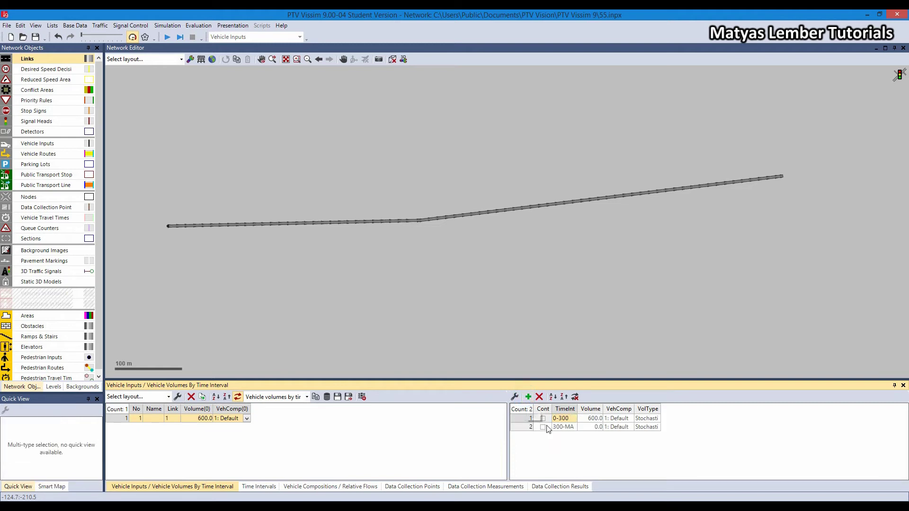
left_click(587, 428)
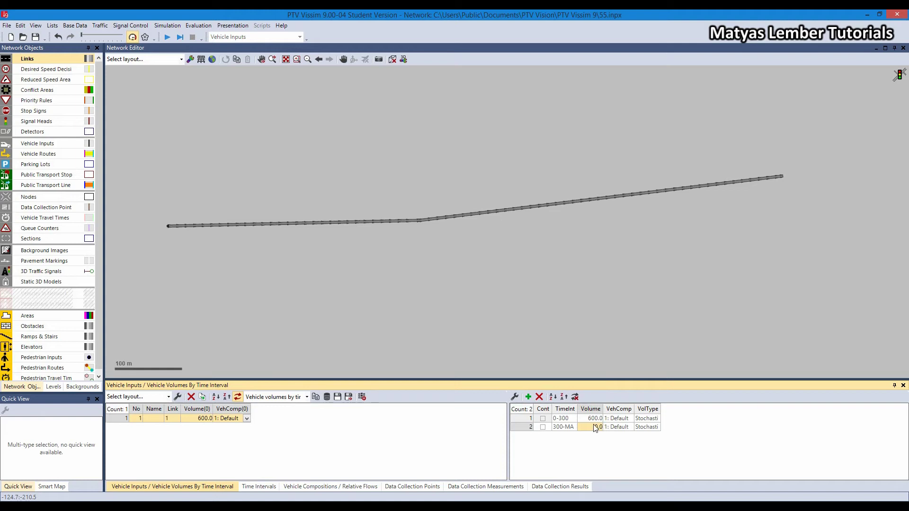
left_click(500, 343)
- Start the simulation, saving the network changes, and show the list of data collection measurements
left_click(168, 38)
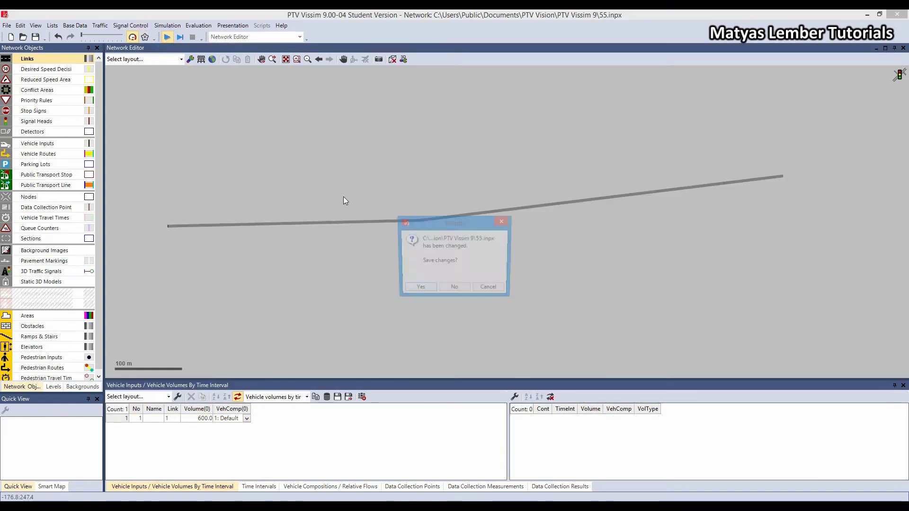
left_click(416, 290)
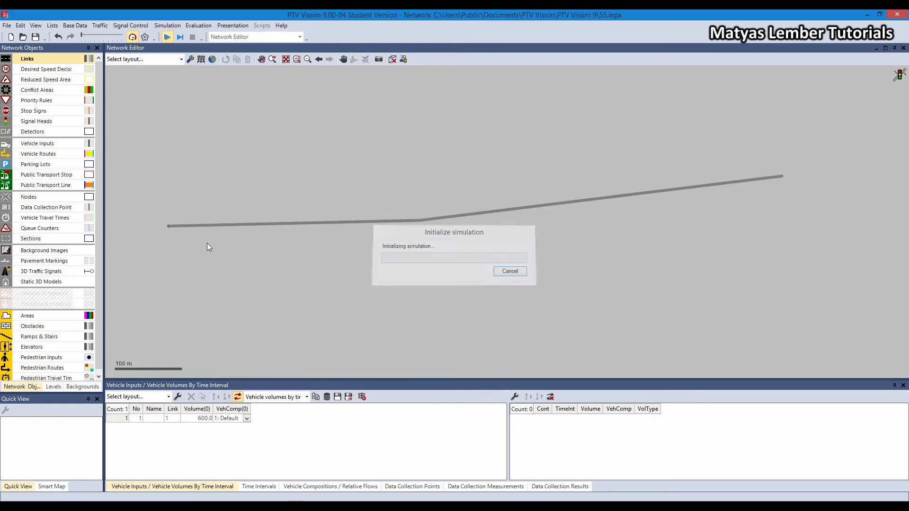
scroll(177, 220, "up", 5)
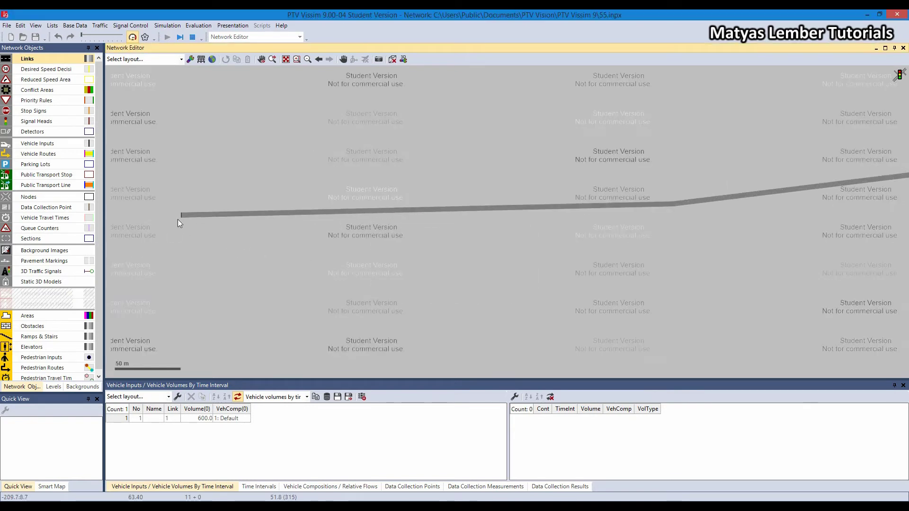
left_click(476, 488)
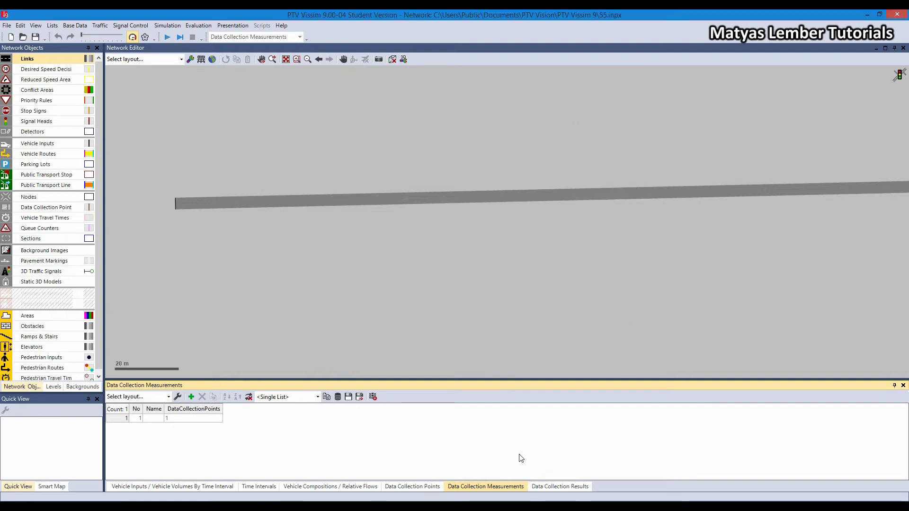
- Run the simulation again and select simulation run 3 in the data collection results
left_click(164, 40)
left_click(561, 487)
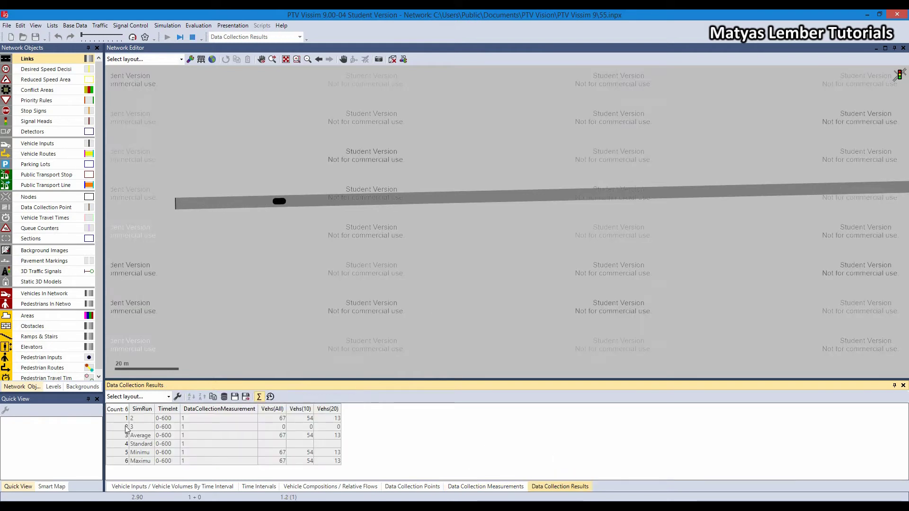
left_click(126, 428)
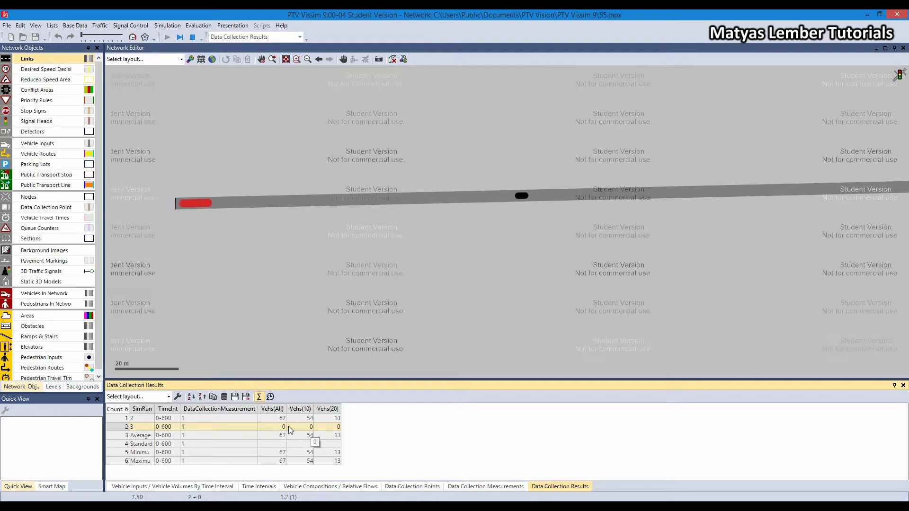
- Follow the first vehicle along the link towards the data collection point, raising the simulation speed
scroll(310, 251, "down", 4)
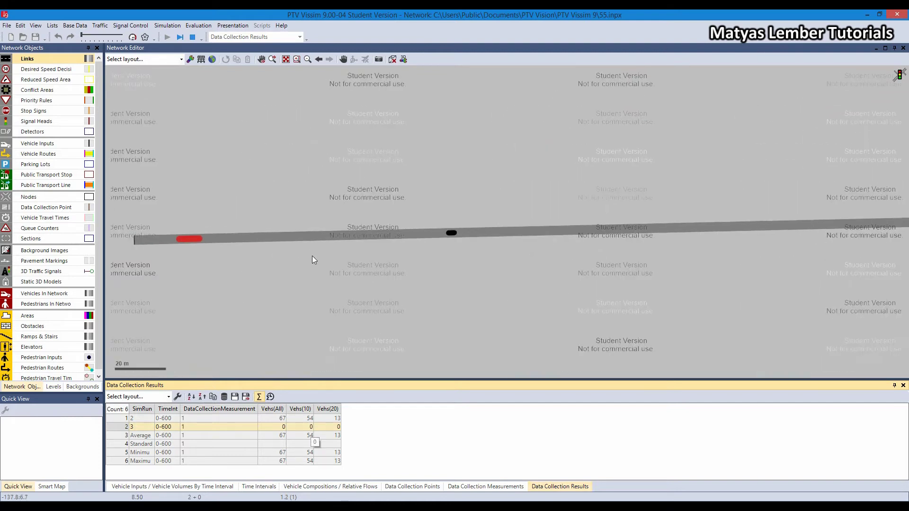
left_click(458, 250)
left_click_drag(590, 238, 393, 244)
left_click_drag(500, 250, 410, 256)
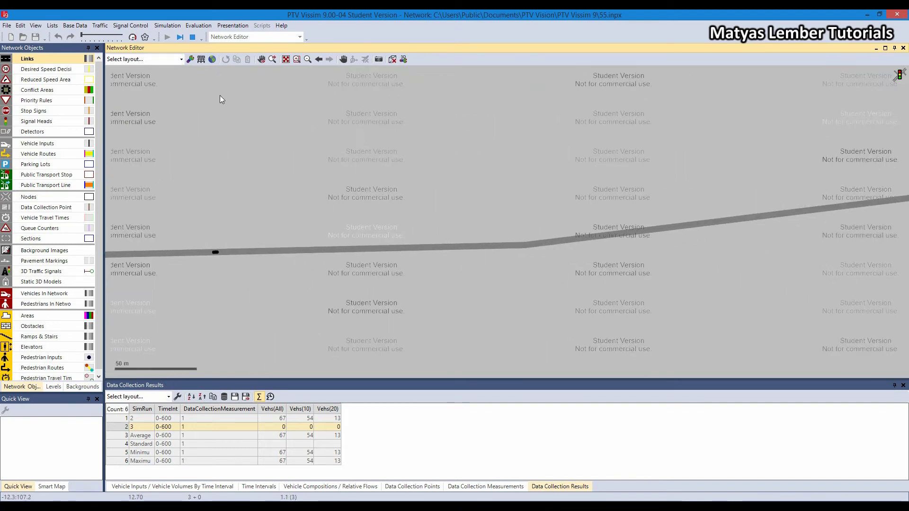
left_click_drag(81, 36, 85, 36)
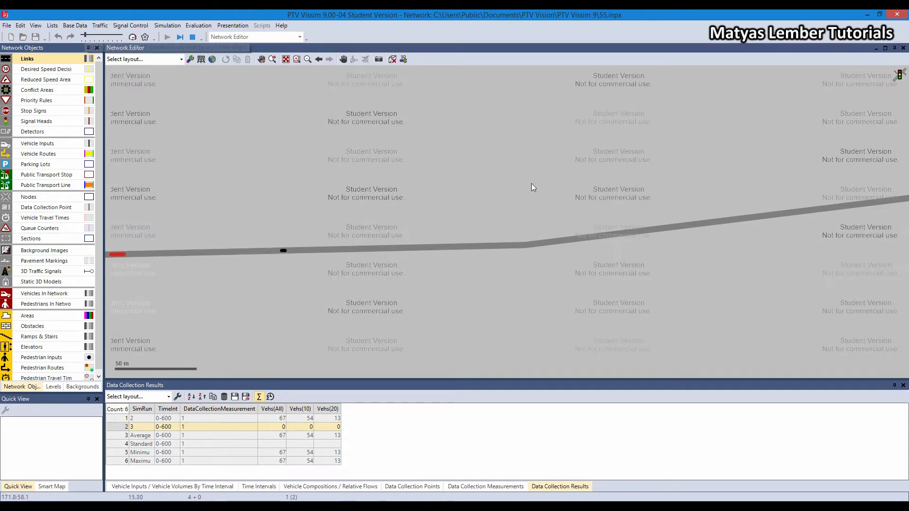
left_click_drag(531, 183, 286, 185)
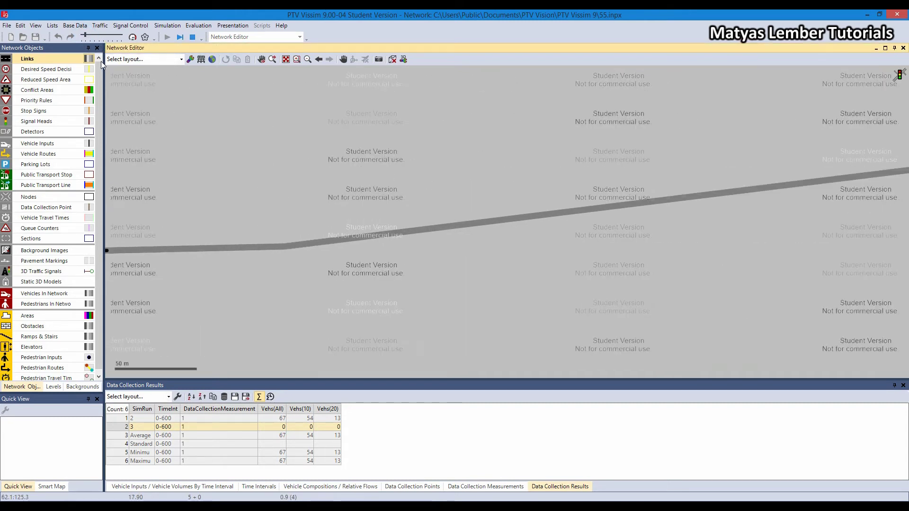
left_click_drag(84, 35, 90, 35)
left_click_drag(614, 173, 356, 194)
left_click_drag(582, 151, 380, 181)
- Lower the simulation speed and watch the first vehicle cross the data collection point, comparing it with the results
left_click_drag(89, 36, 81, 34)
left_click_drag(501, 219, 457, 227)
scroll(458, 226, "up", 1)
scroll(525, 208, "up", 1)
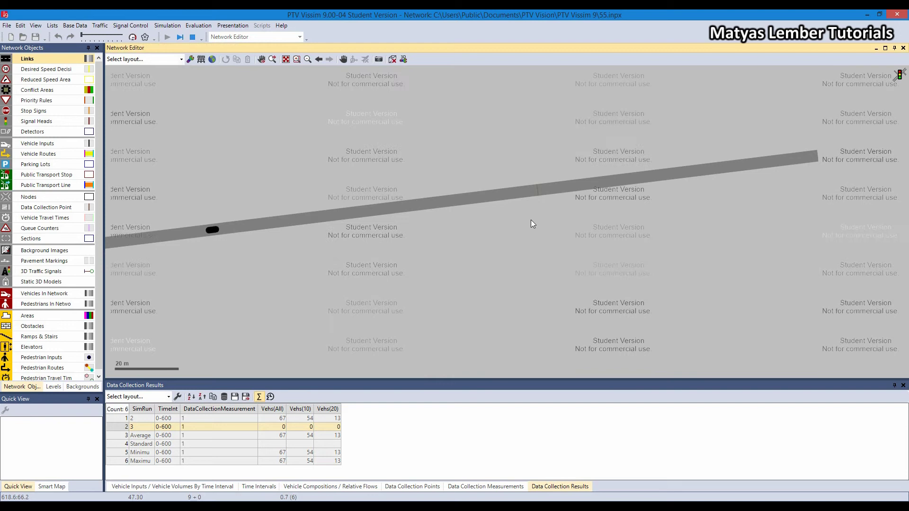
scroll(537, 214, "up", 3)
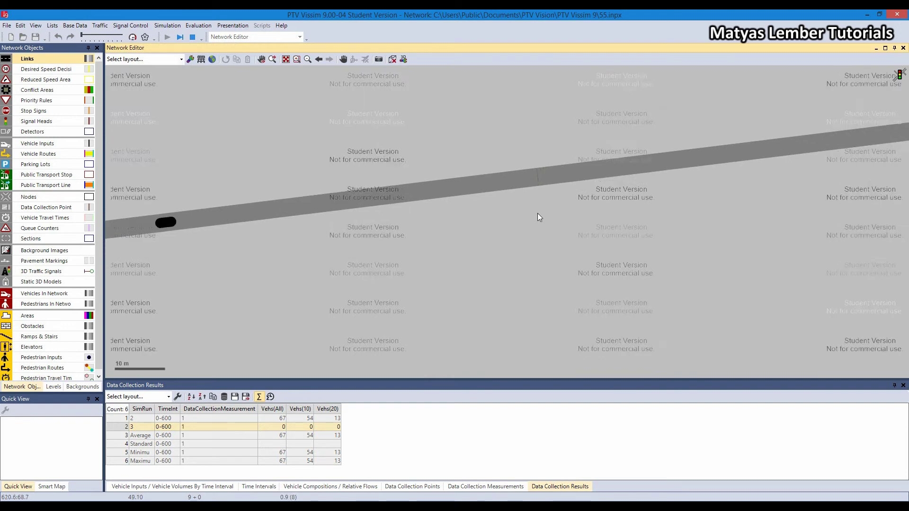
left_click_drag(535, 240, 551, 285)
scroll(549, 279, "up", 1)
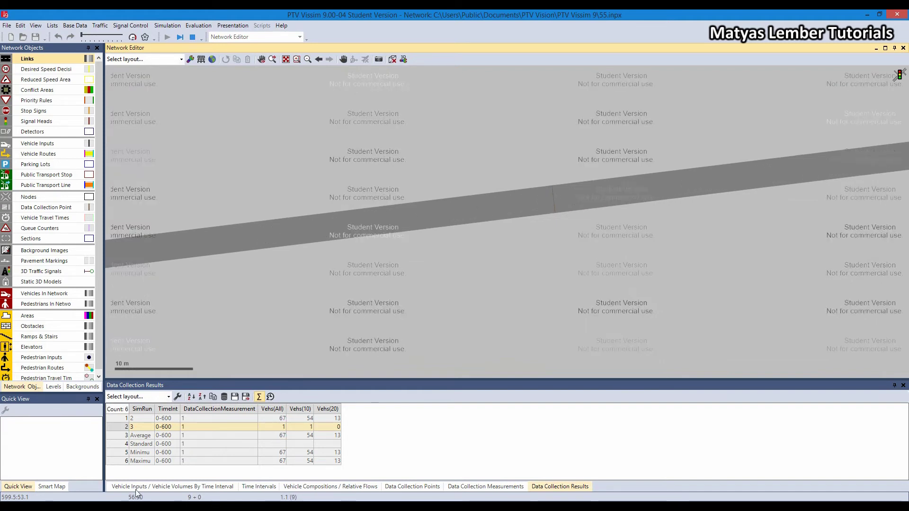
- Watch vehicles entering at the start of the link while raising the simulation speed in stages
scroll(430, 312, "down", 2)
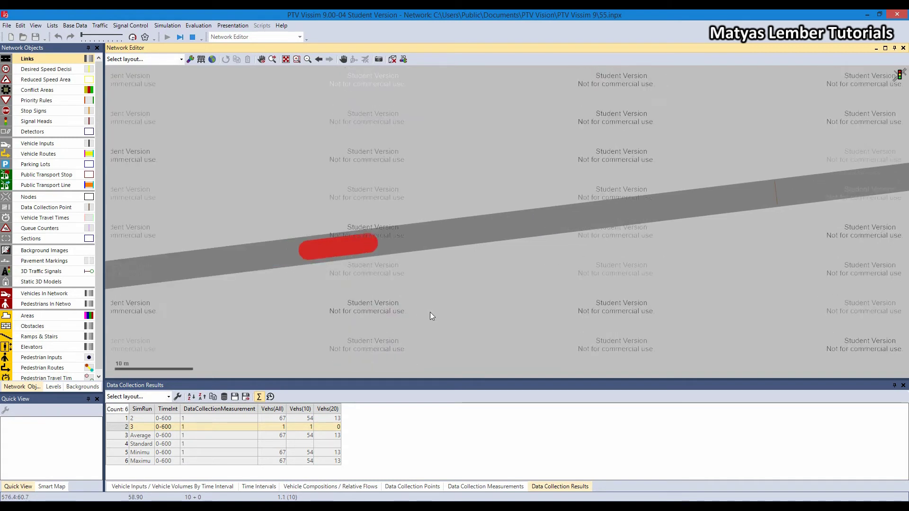
scroll(444, 311, "down", 6)
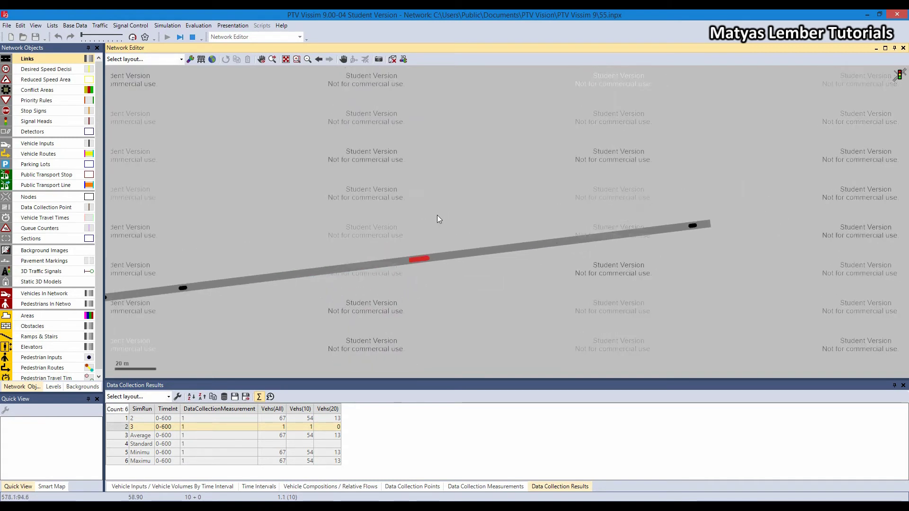
left_click_drag(293, 289, 578, 243)
left_click_drag(254, 264, 420, 270)
left_click_drag(225, 304, 595, 295)
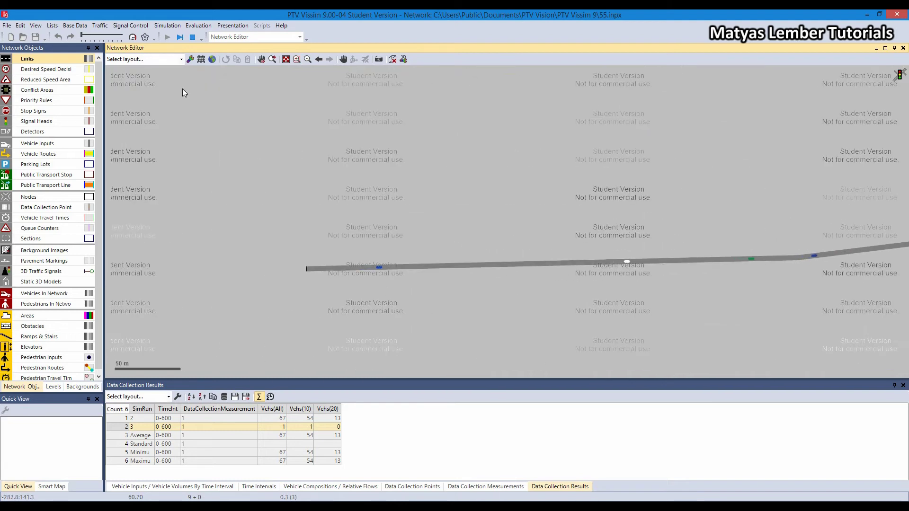
left_click(98, 36)
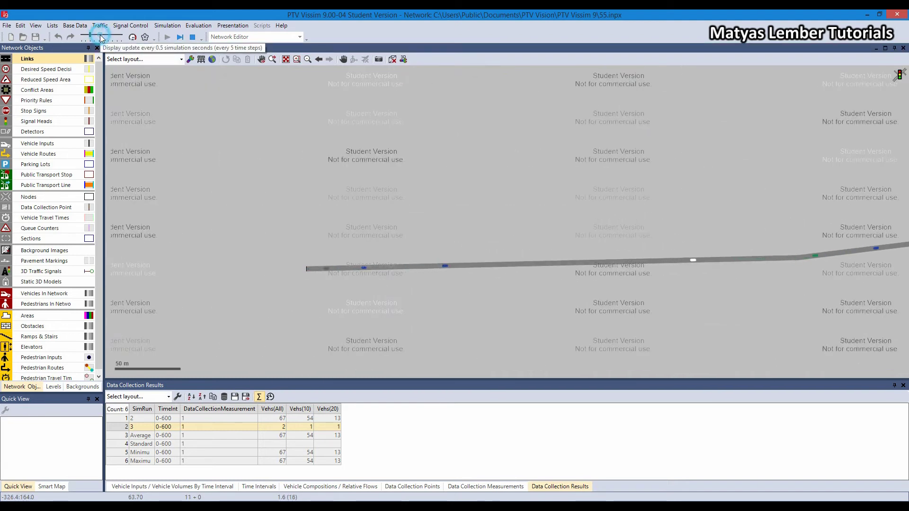
left_click(108, 36)
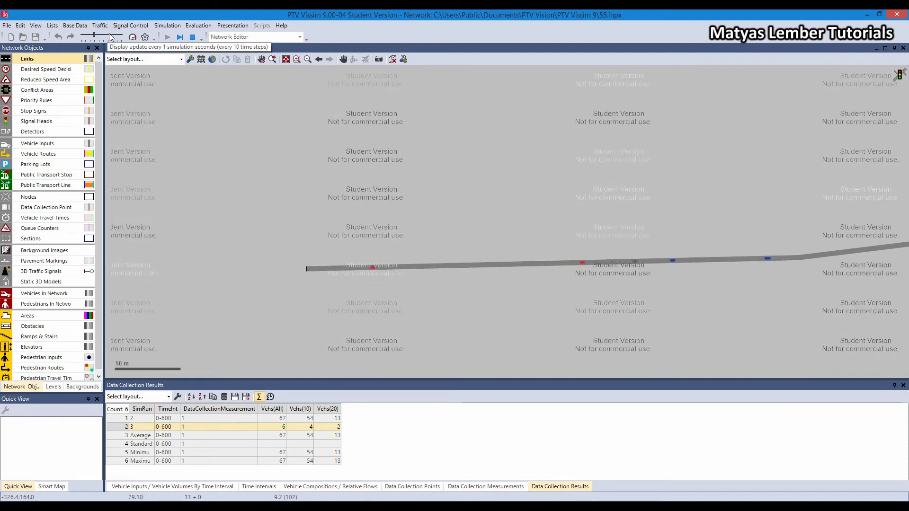
left_click(115, 36)
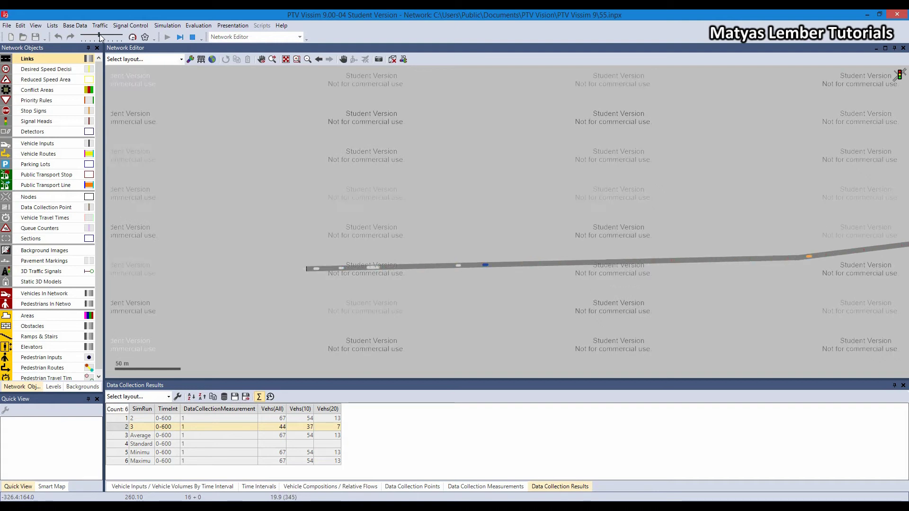
- Lower the simulation speed and follow the last vehicle from the start of the link towards the data collection point
left_click_drag(100, 37, 26, 39)
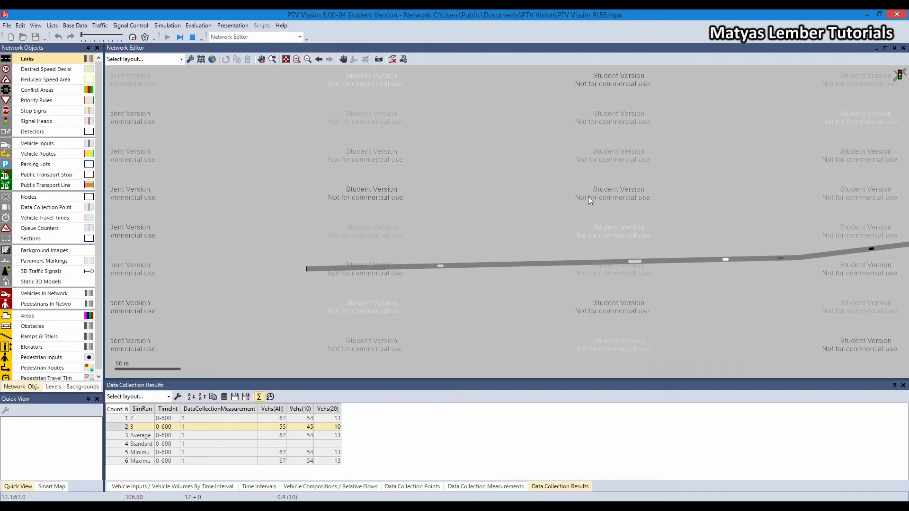
left_click_drag(527, 195, 373, 199)
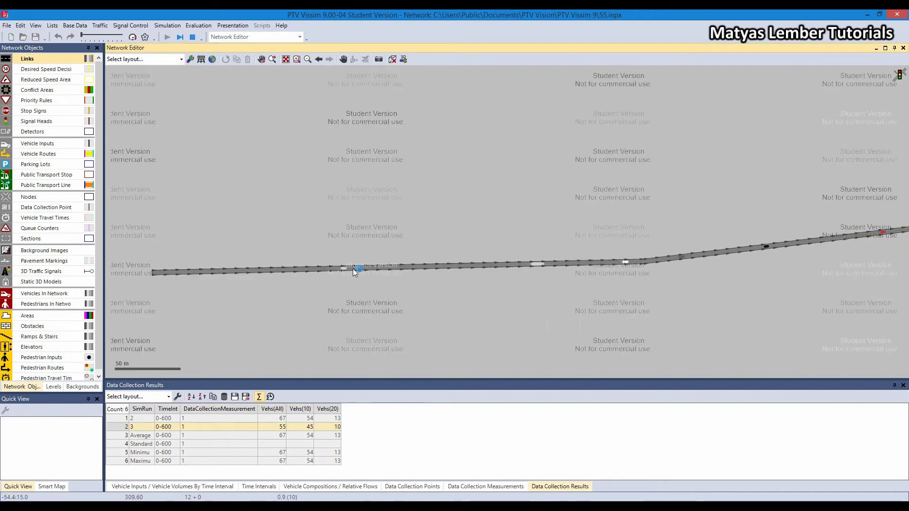
left_click(365, 273)
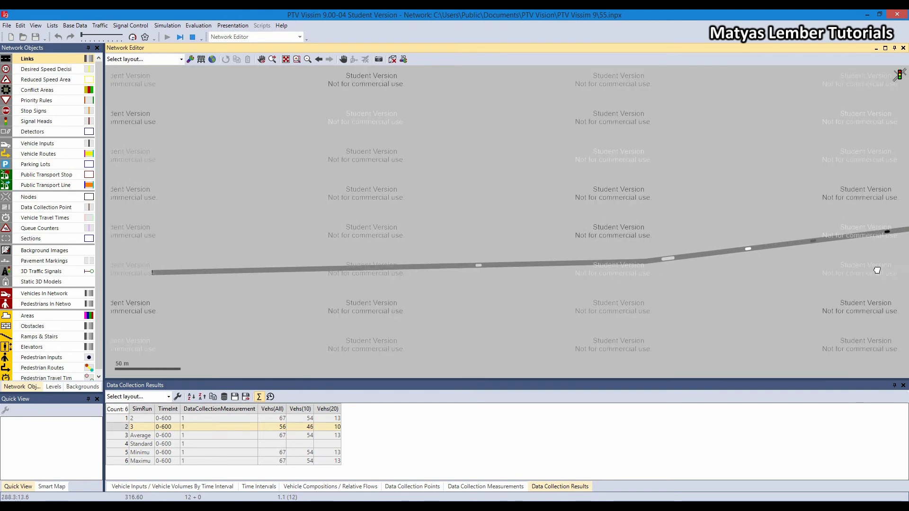
left_click_drag(874, 267, 280, 290)
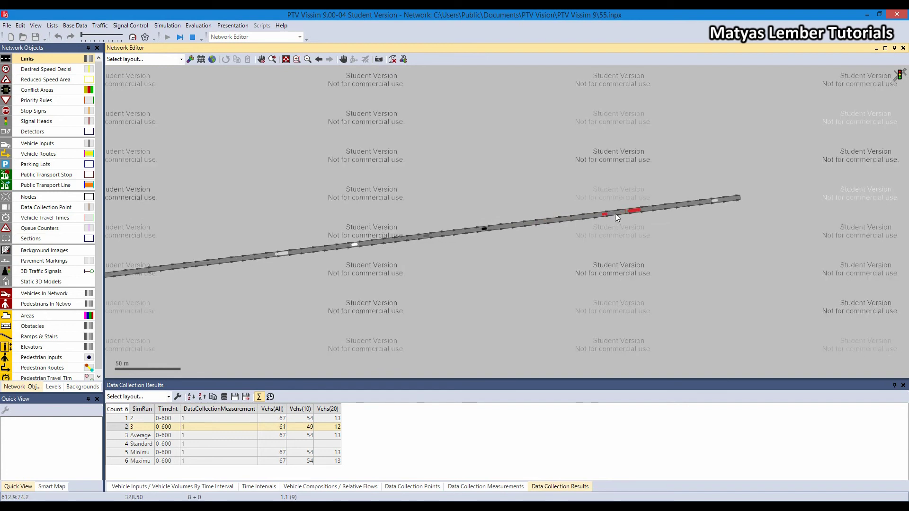
- Watch the last vehicles cross the data collection point, checking the counts and simulation time, and finish the run in quick mode
scroll(618, 212, "up", 3)
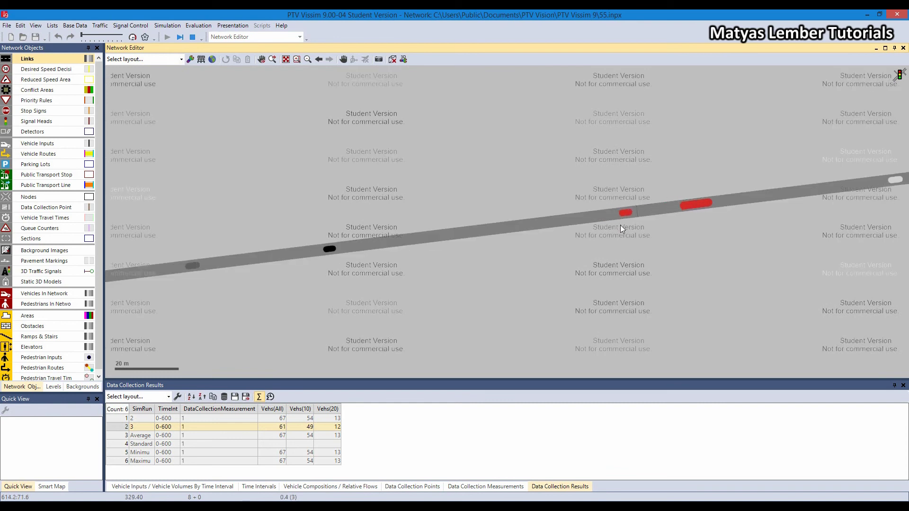
scroll(629, 223, "up", 3)
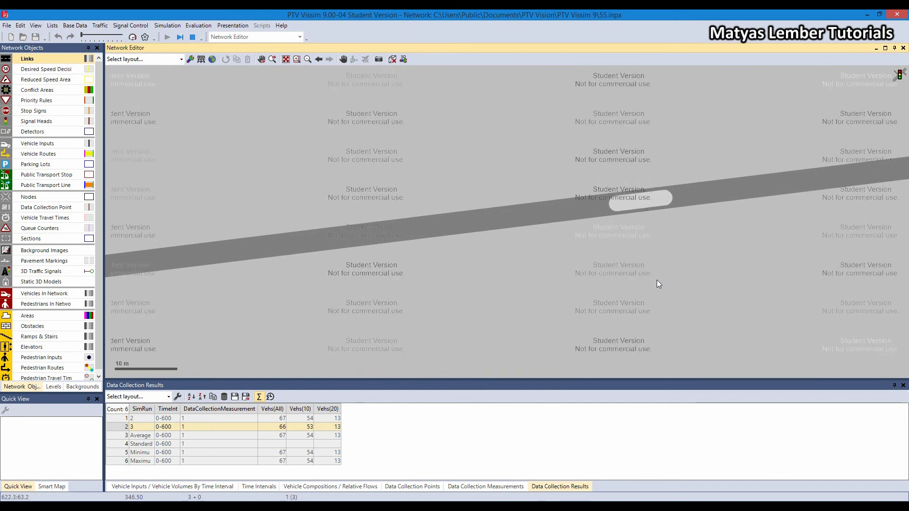
scroll(660, 256, "down", 3)
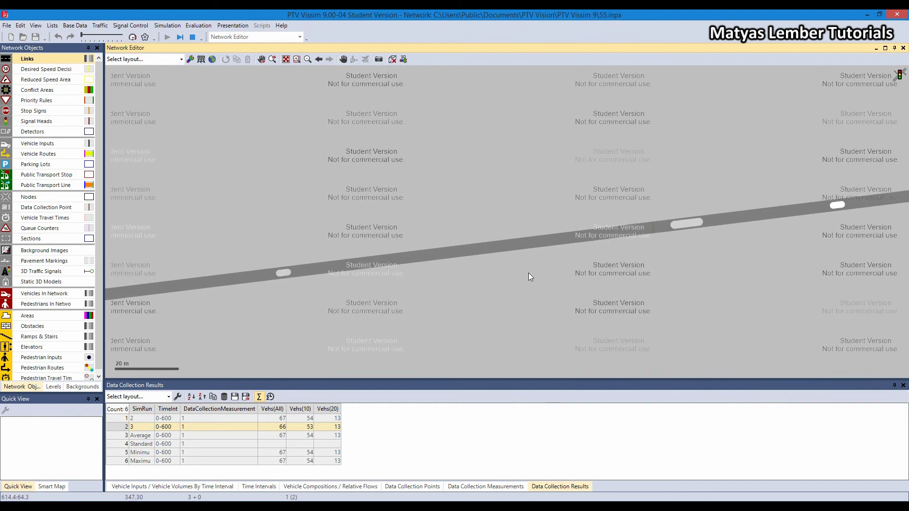
left_click(398, 268)
left_click(390, 295)
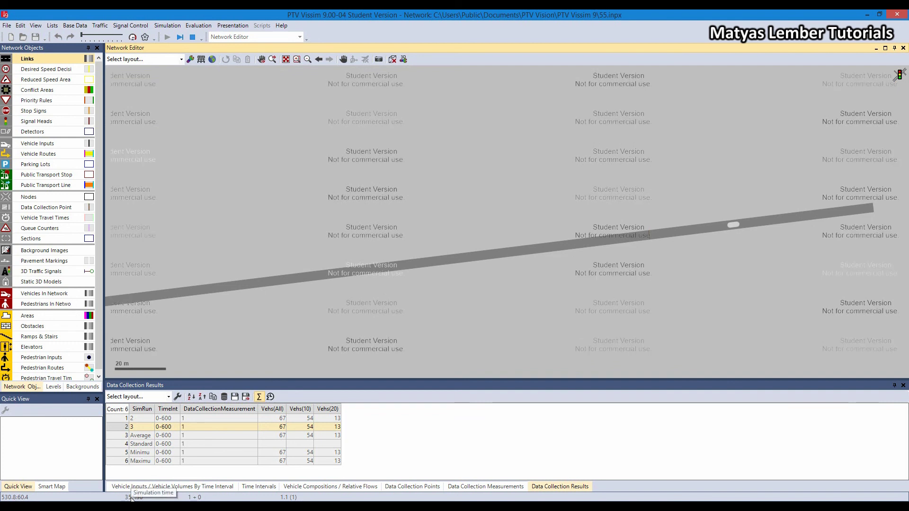
left_click(134, 38)
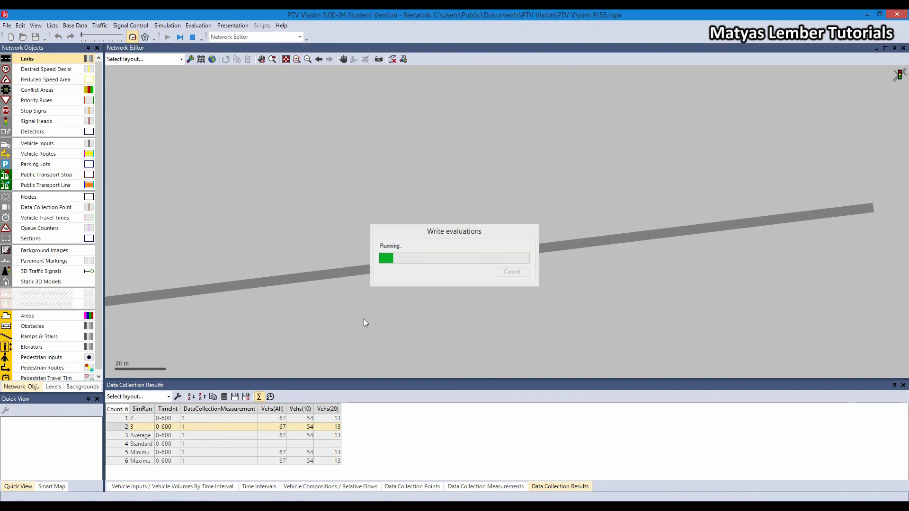